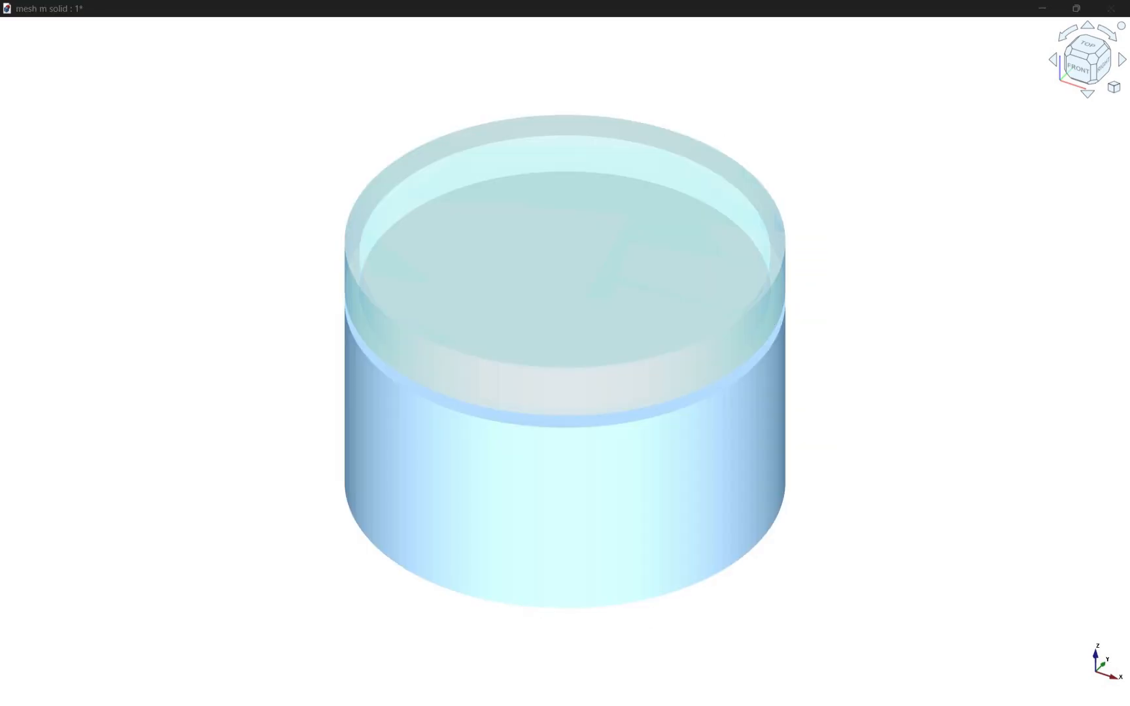
- Transform the container lid by rotating it about its Y axis and sliding it away from the container along its own Z axis
{"action": "right_click", "coordinate": [587, 279]}
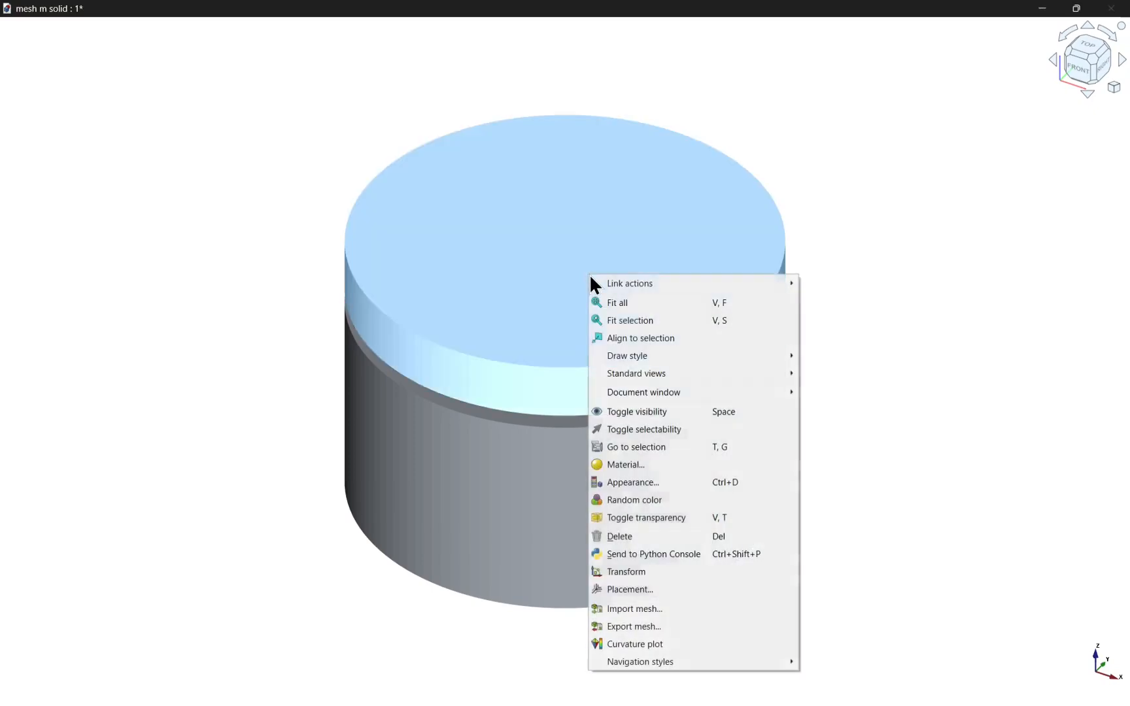
{"action": "mouse_move", "coordinate": [589, 283]}
{"action": "left_click", "coordinate": [625, 571]}
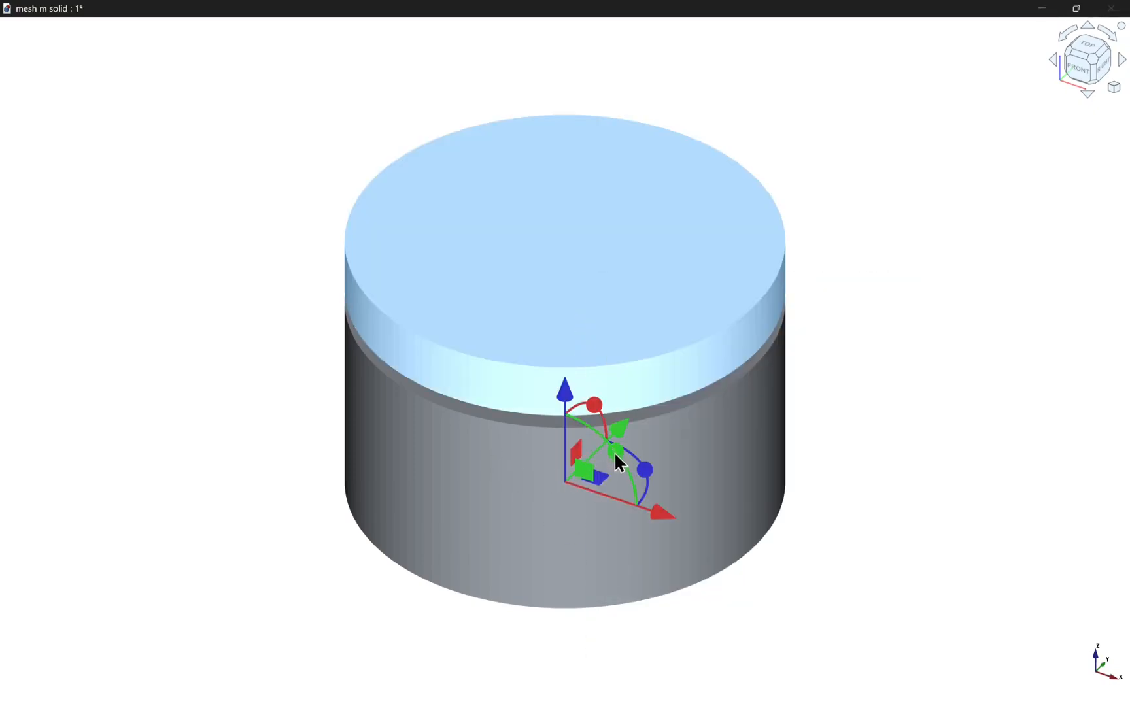
{"action": "left_click_drag", "start_coordinate": [614, 452], "coordinate": [394, 348]}
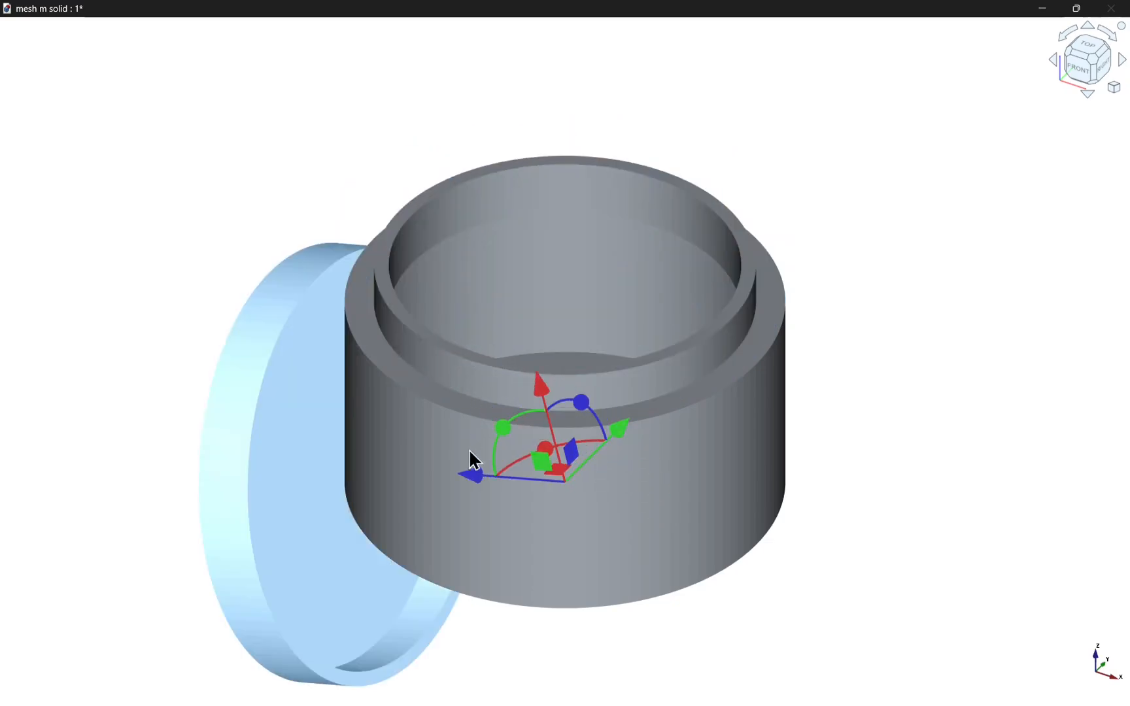
{"action": "left_click_drag", "start_coordinate": [469, 479], "coordinate": [293, 458]}
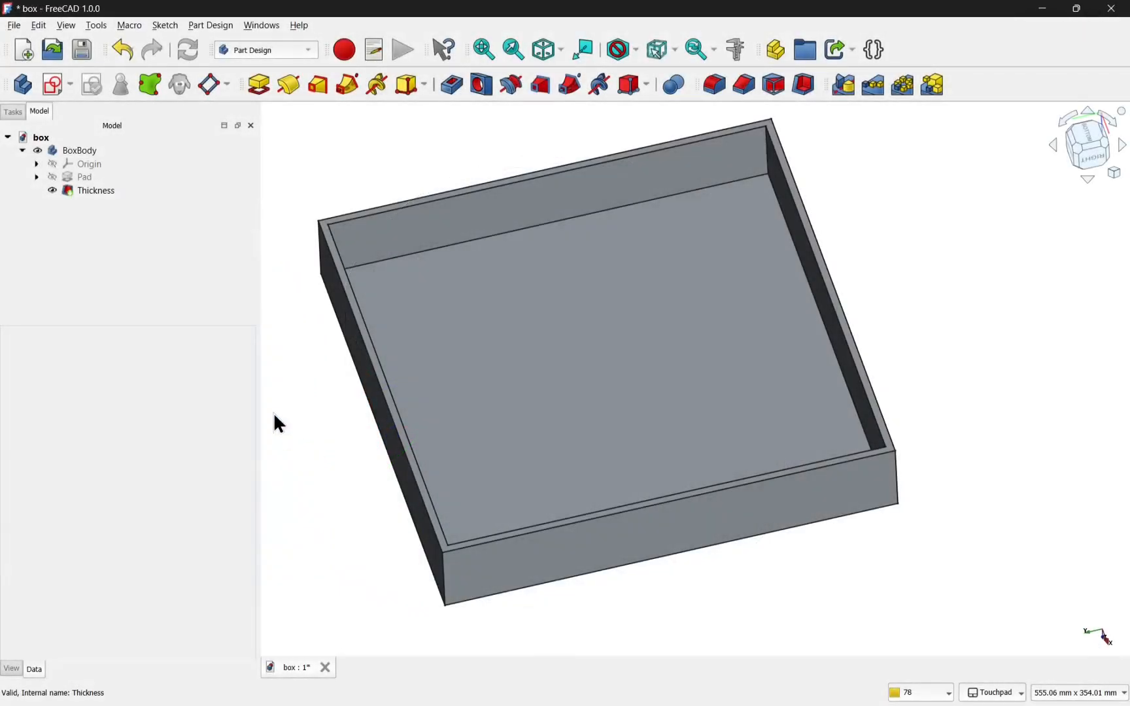
- Create a new body and add a sub-shape binder of the box's top rim face to it
{"action": "left_click", "coordinate": [21, 93]}
{"action": "scroll", "coordinate": [363, 331], "scroll_direction": "up", "scroll_amount": 3}
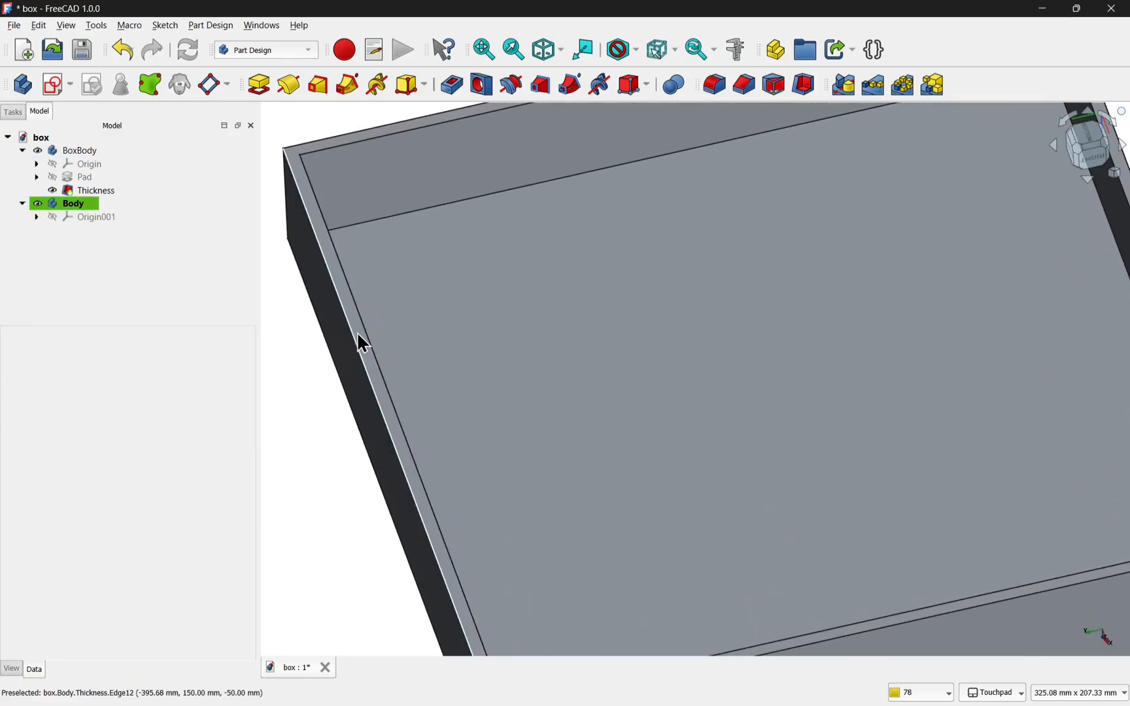
{"action": "left_click", "coordinate": [363, 332]}
{"action": "scroll", "coordinate": [363, 332], "scroll_direction": "down", "scroll_amount": 5}
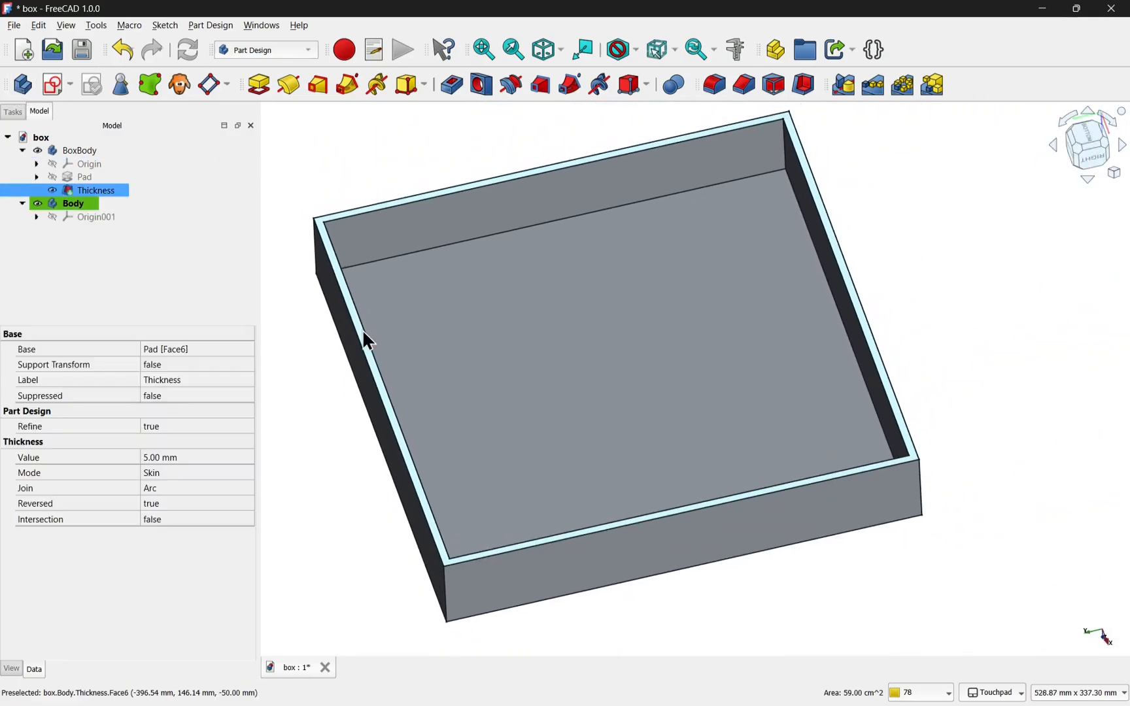
{"action": "left_click", "coordinate": [151, 84]}
- Set the rim binder's offset to 0.25
{"action": "left_click", "coordinate": [89, 233]}
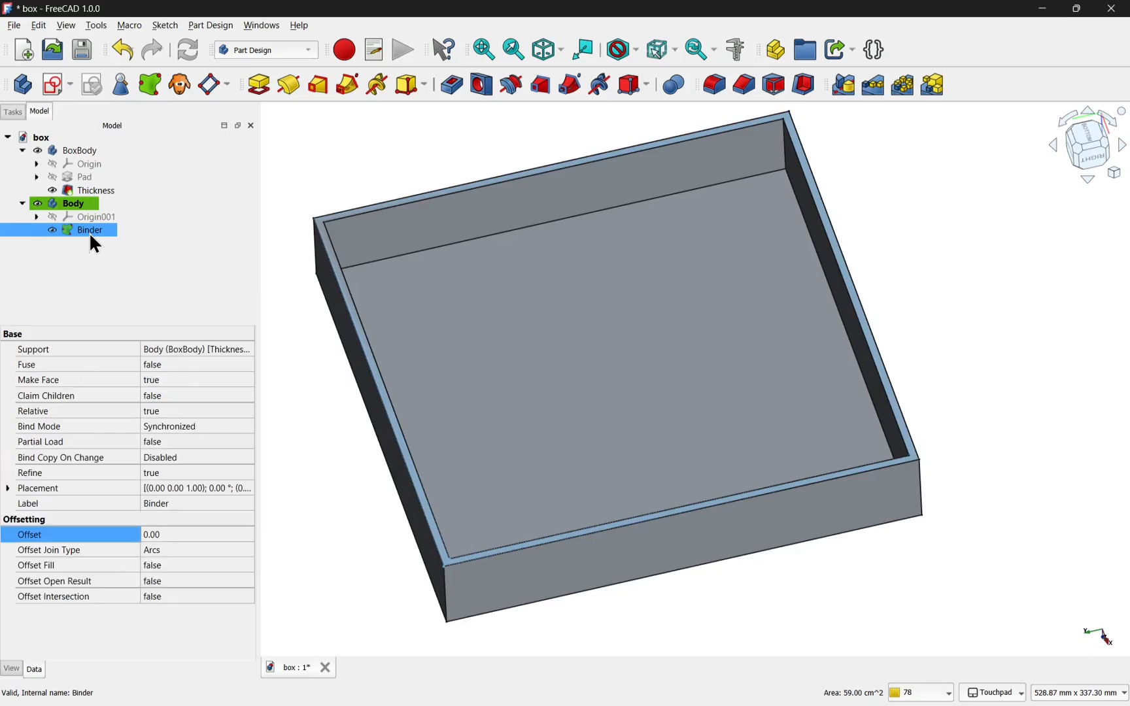
{"action": "left_click", "coordinate": [197, 535]}
{"action": "type", "text": "0.25"}
{"action": "key", "text": "Return"}
{"action": "scroll", "coordinate": [414, 553], "scroll_direction": "up", "scroll_amount": 6}
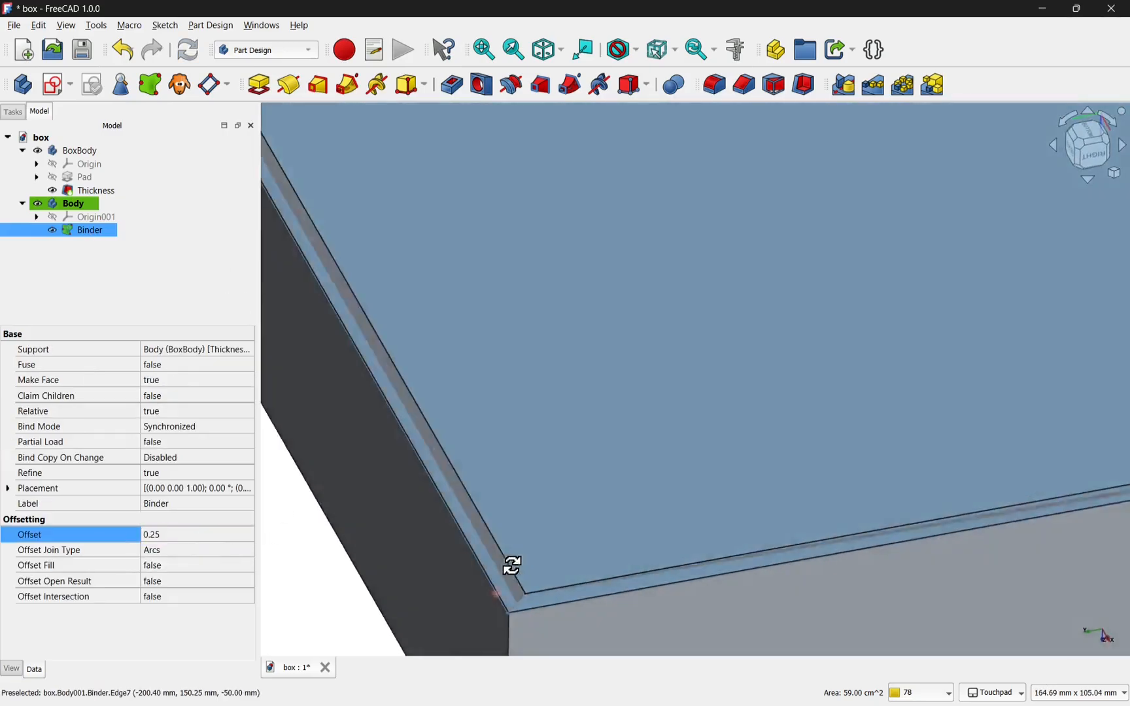
{"action": "scroll", "coordinate": [511, 566], "scroll_direction": "down", "scroll_amount": 6}
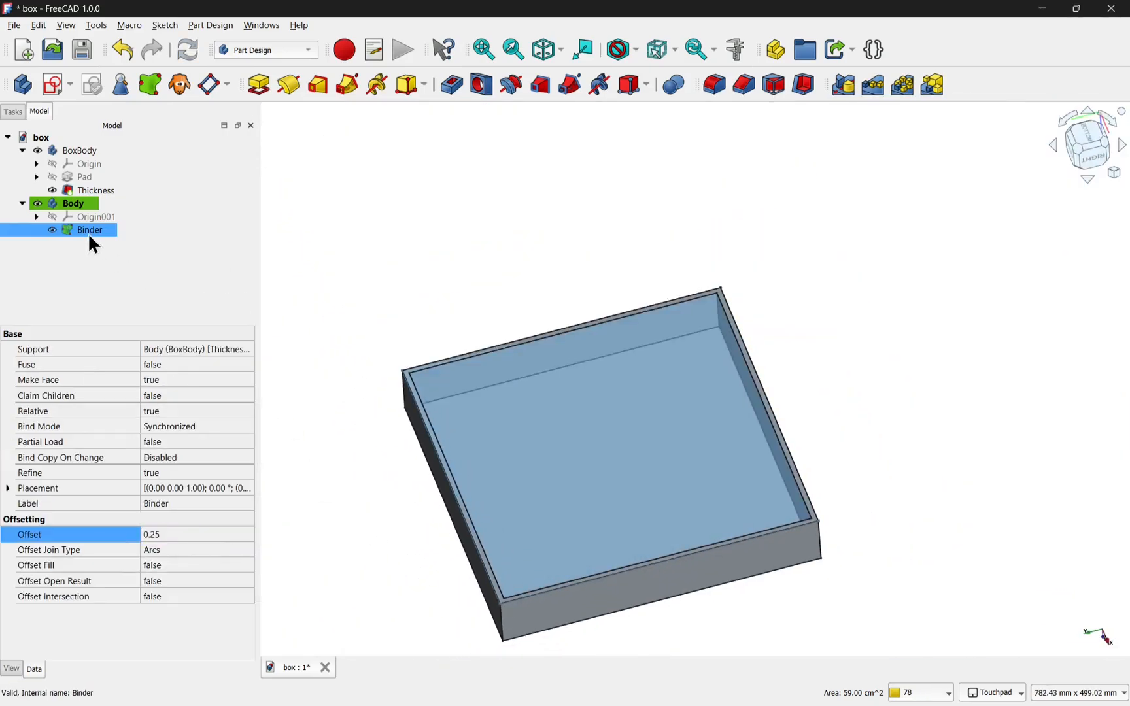
- Pad the offset binder 20 mm in the reversed direction to form the solid lid
{"action": "left_click", "coordinate": [259, 85]}
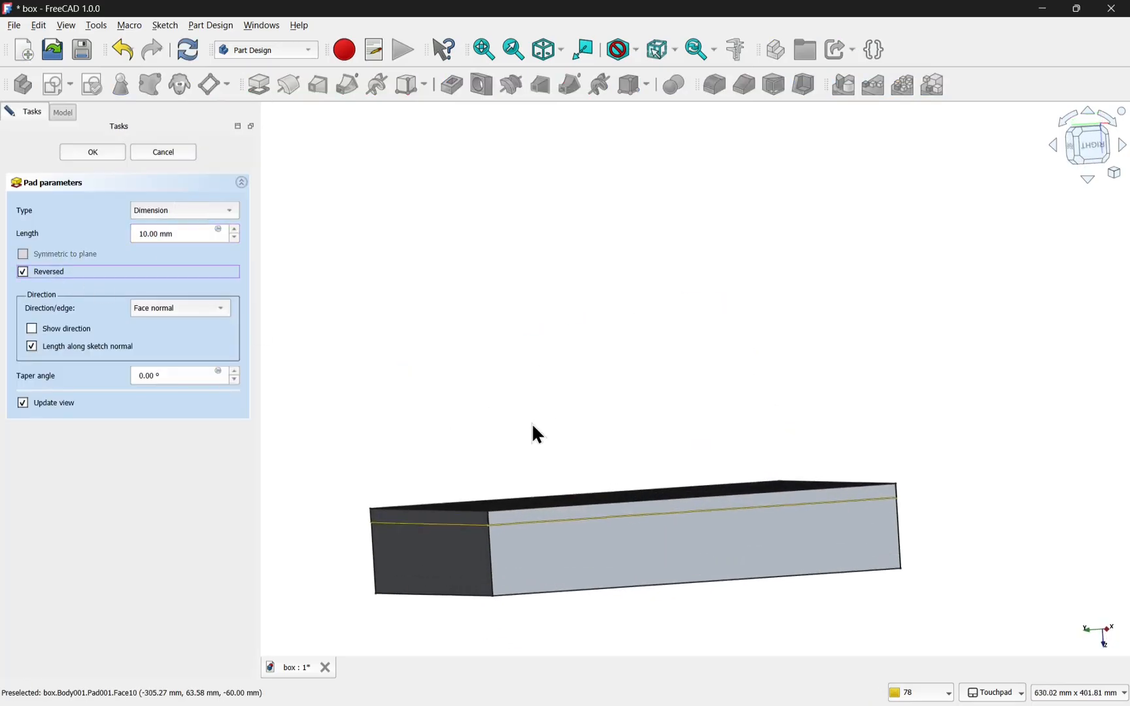
{"action": "left_click", "coordinate": [234, 230]}
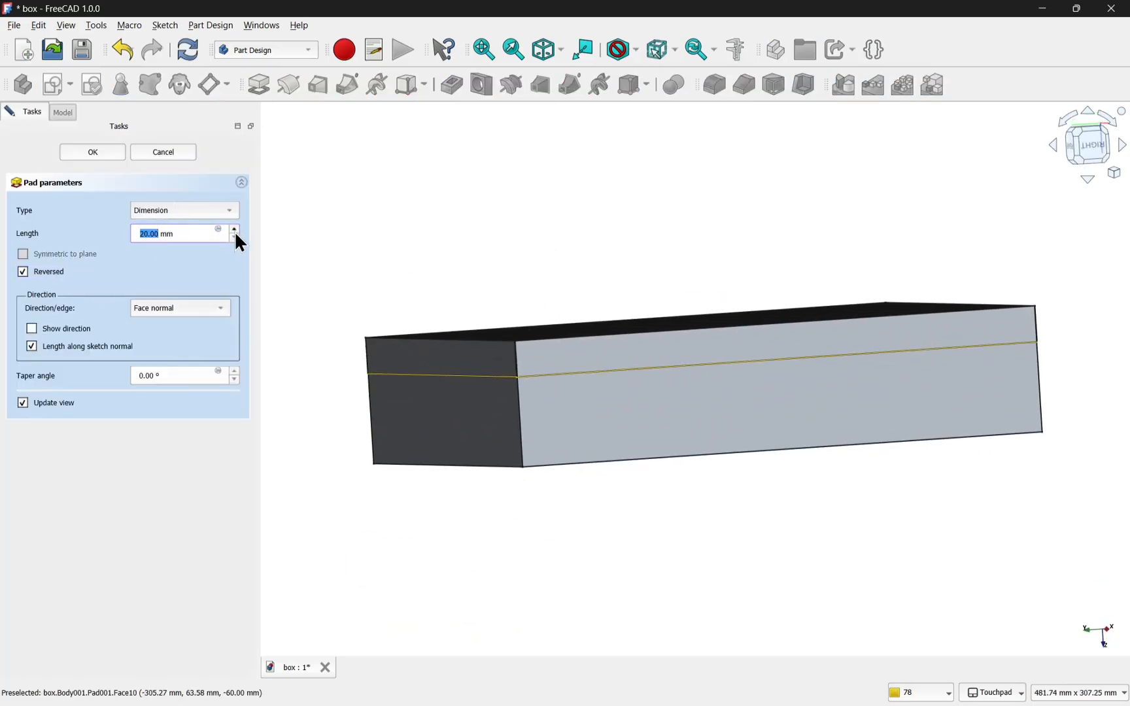
{"action": "left_click", "coordinate": [92, 152]}
{"action": "left_click", "coordinate": [62, 244]}
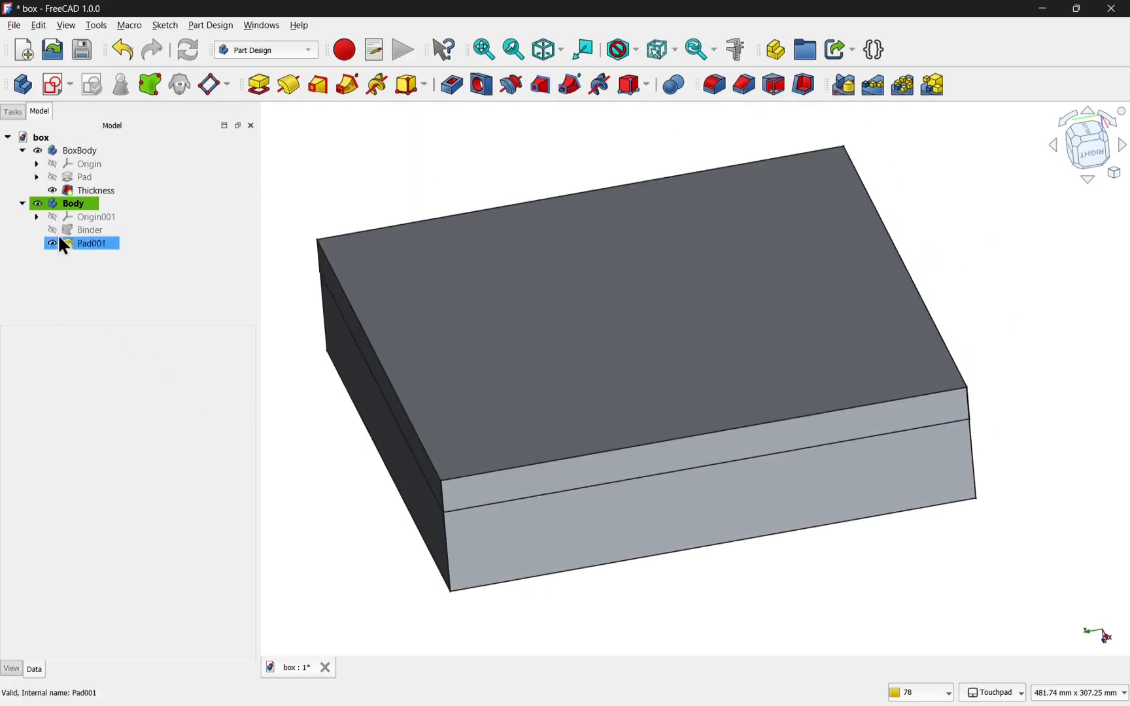
{"action": "left_click", "coordinate": [330, 335]}
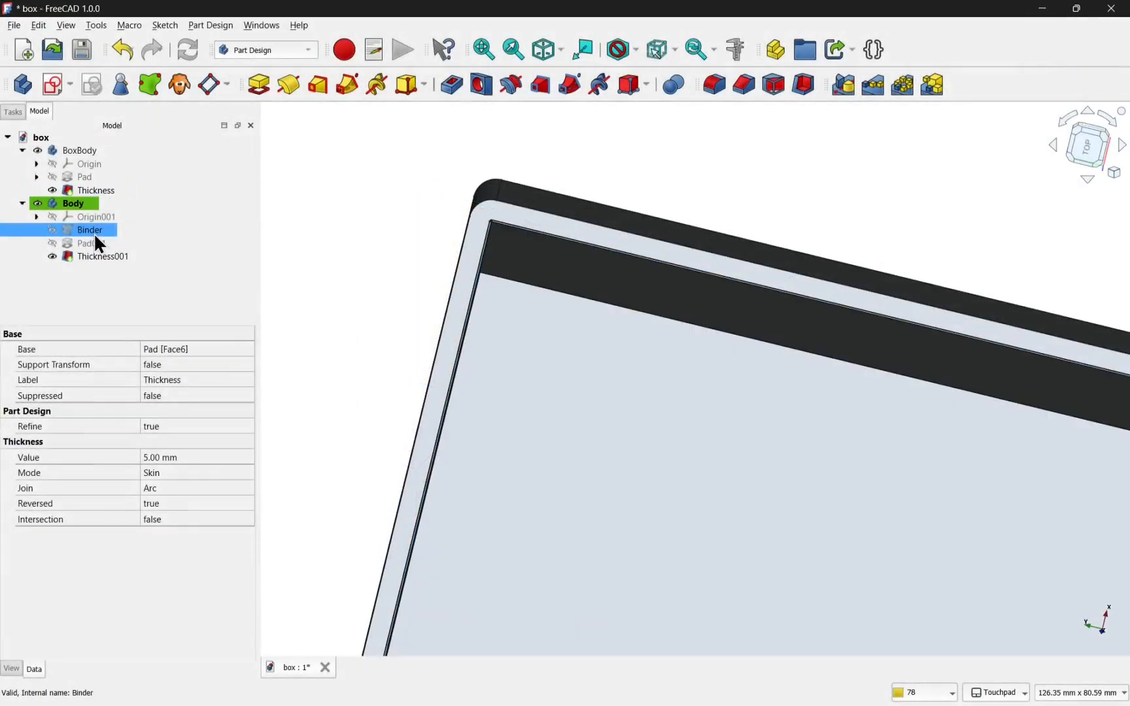
- Set the offset of the lid's binder to 1 and inspect the gap around the box rim
{"action": "left_click", "coordinate": [93, 232]}
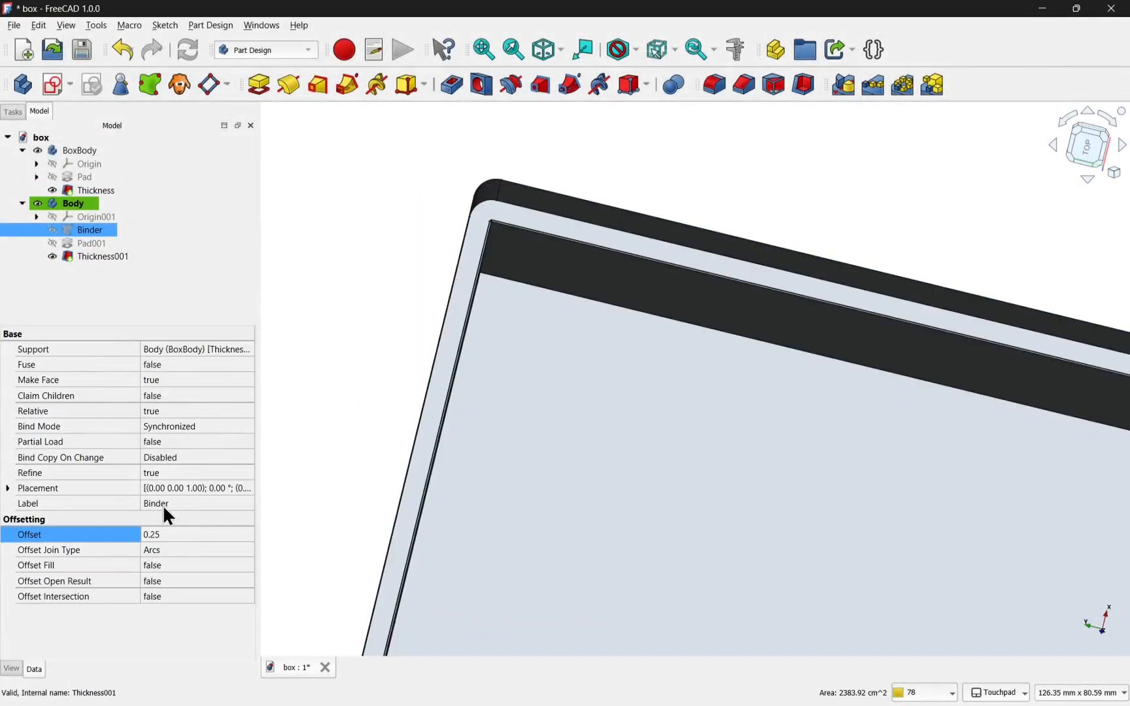
{"action": "double_click", "coordinate": [180, 538]}
{"action": "type", "text": "1"}
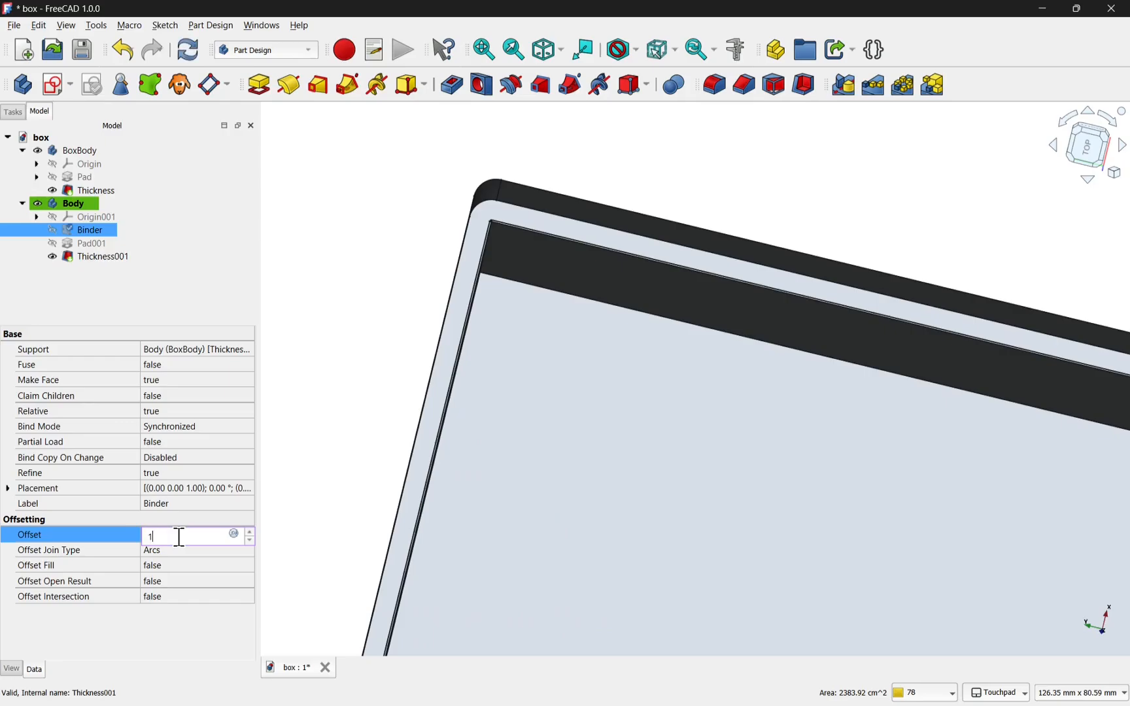
{"action": "key", "text": "Return"}
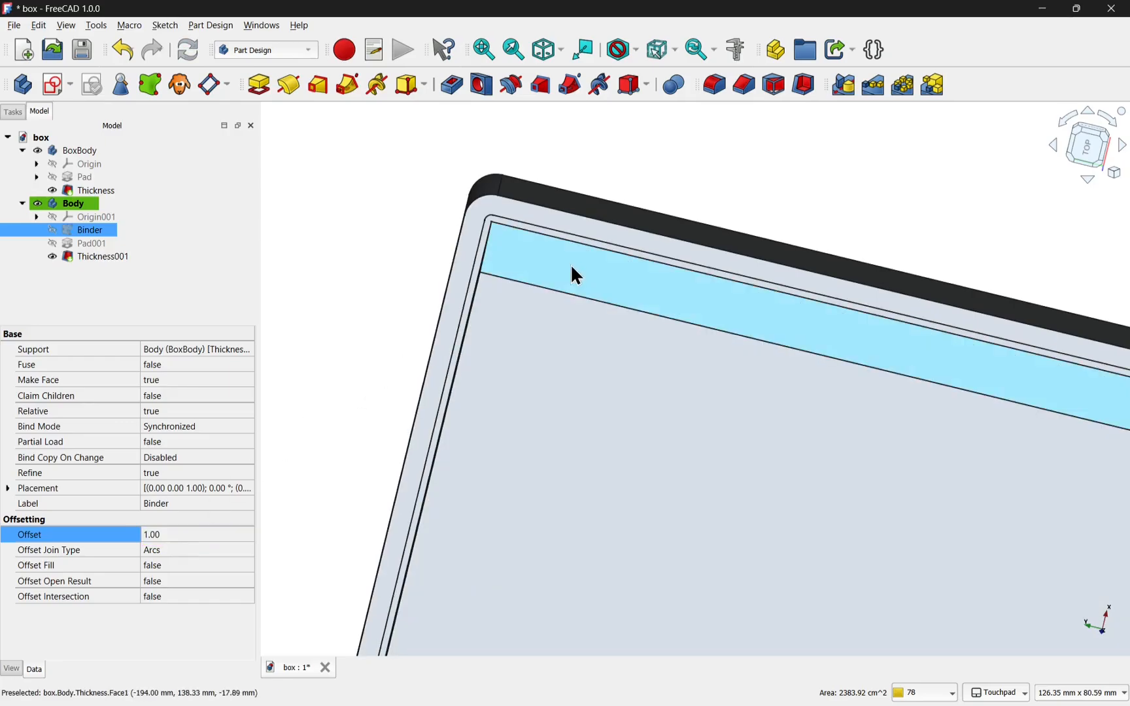
{"action": "scroll", "coordinate": [590, 256], "scroll_direction": "up", "scroll_amount": 3}
{"action": "left_click_drag", "start_coordinate": [587, 245], "coordinate": [704, 184], "text": "alt"}
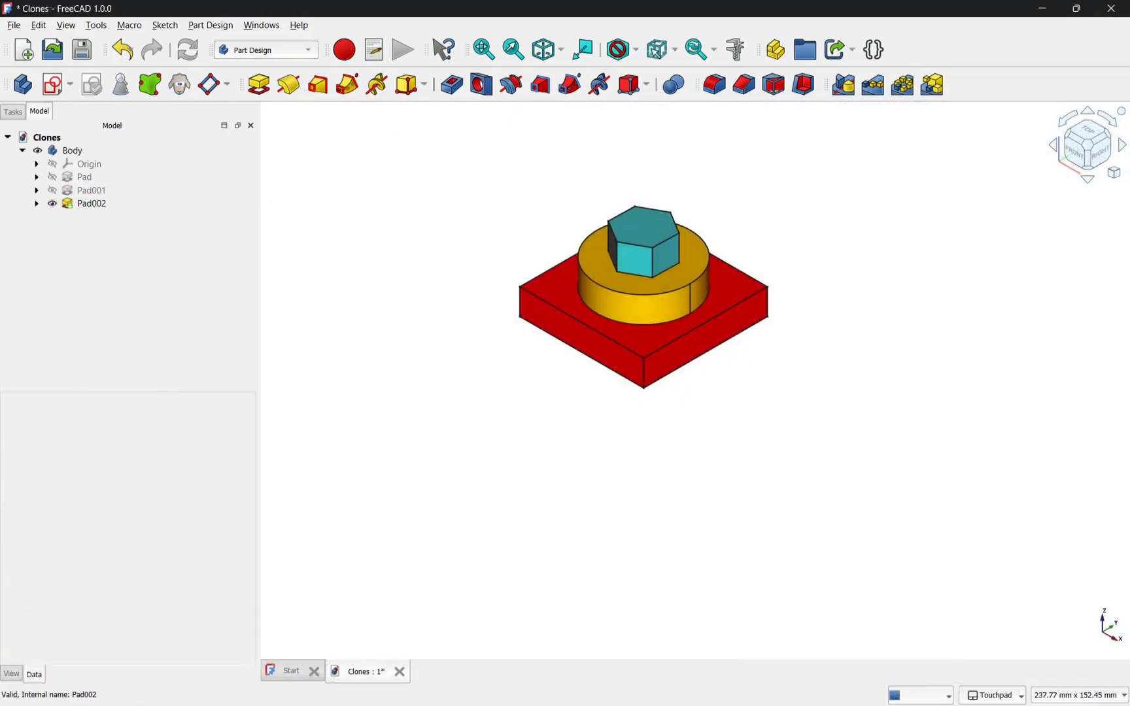
- Clone the Pad001 feature into a separate body beside the original, and toggle the visibility of the base Pad
{"action": "left_click", "coordinate": [92, 190]}
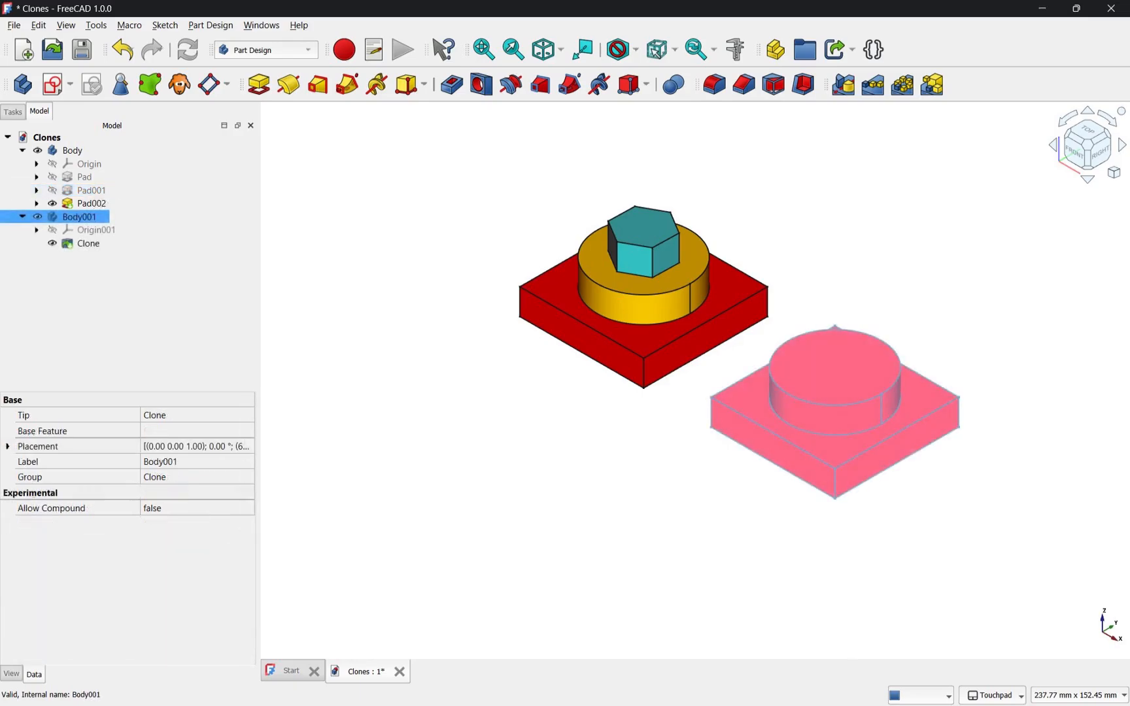
{"action": "key", "text": "Escape"}
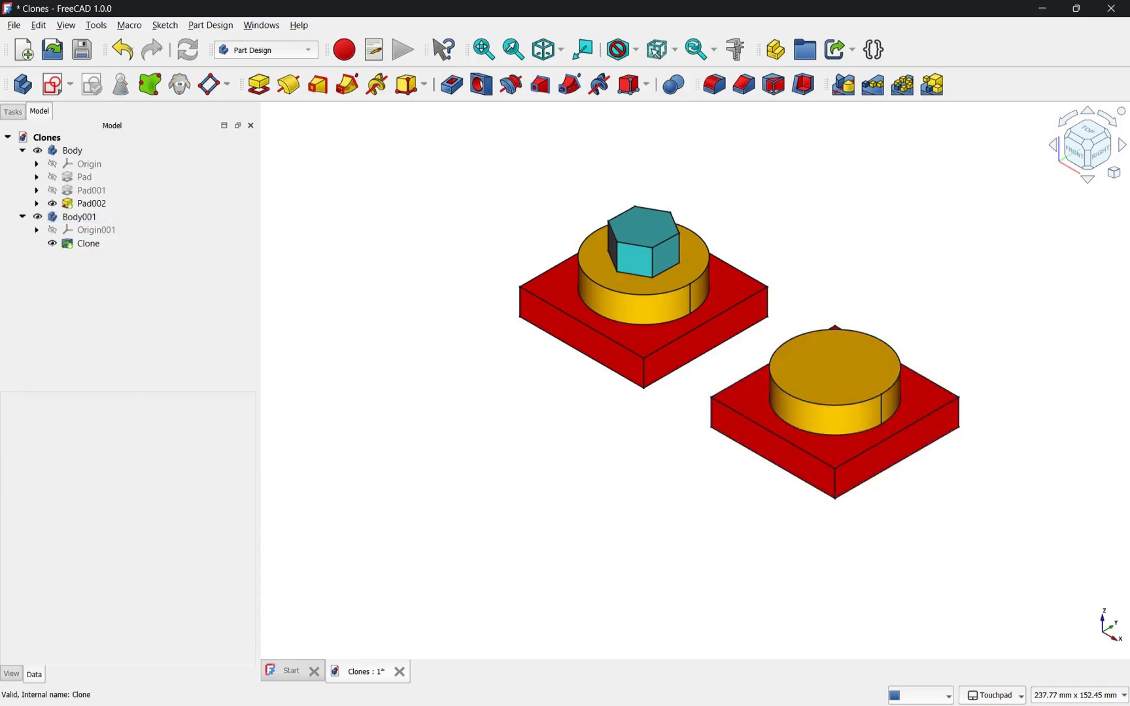
{"action": "left_click", "coordinate": [86, 177]}
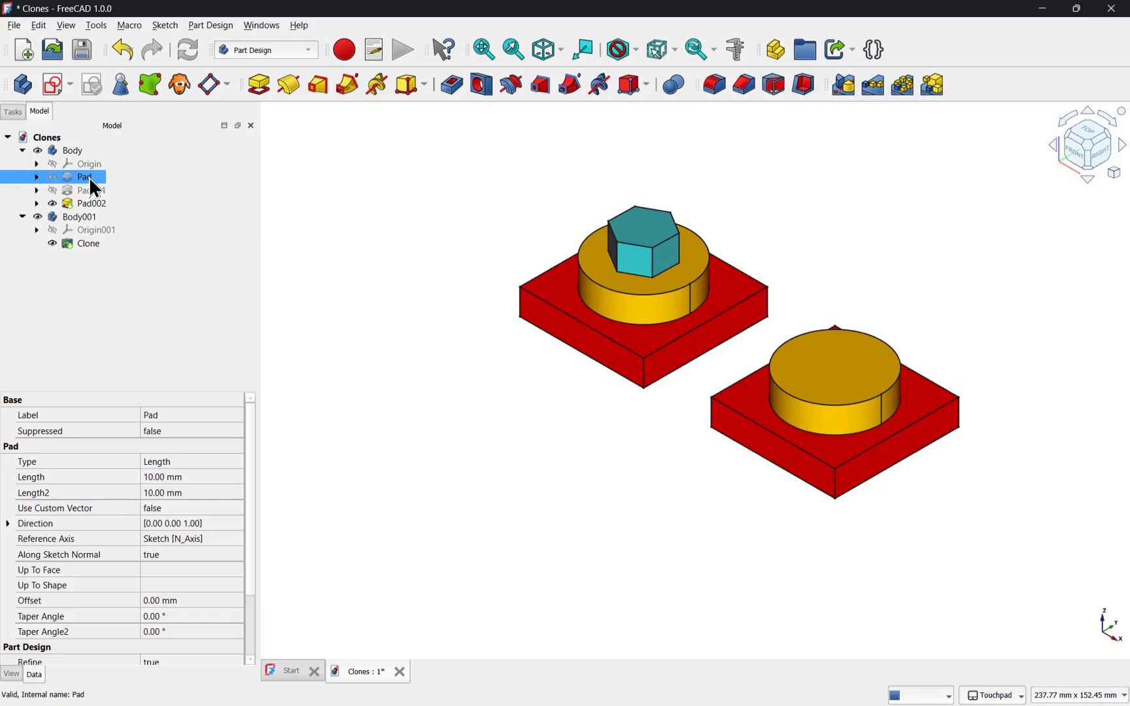
{"action": "key", "text": "space"}
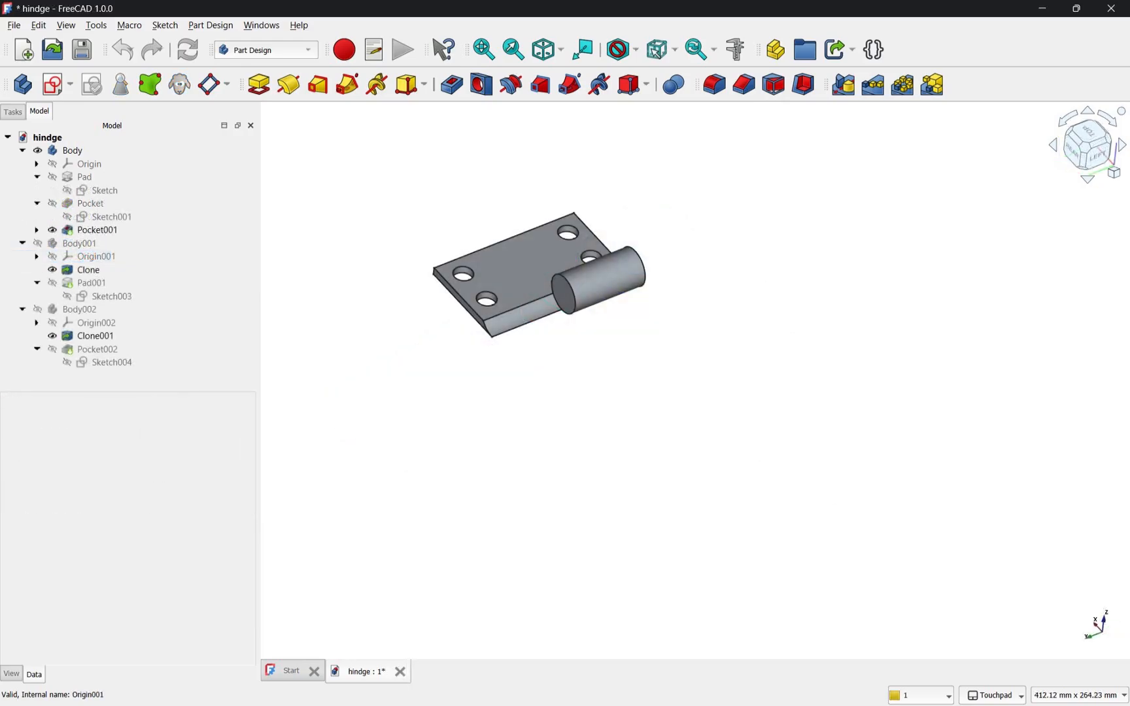
- Show Body001 and Body002 of the hinge, along with their features Pad001 and Pocket002
{"action": "left_click", "coordinate": [79, 243]}
{"action": "key", "text": "space"}
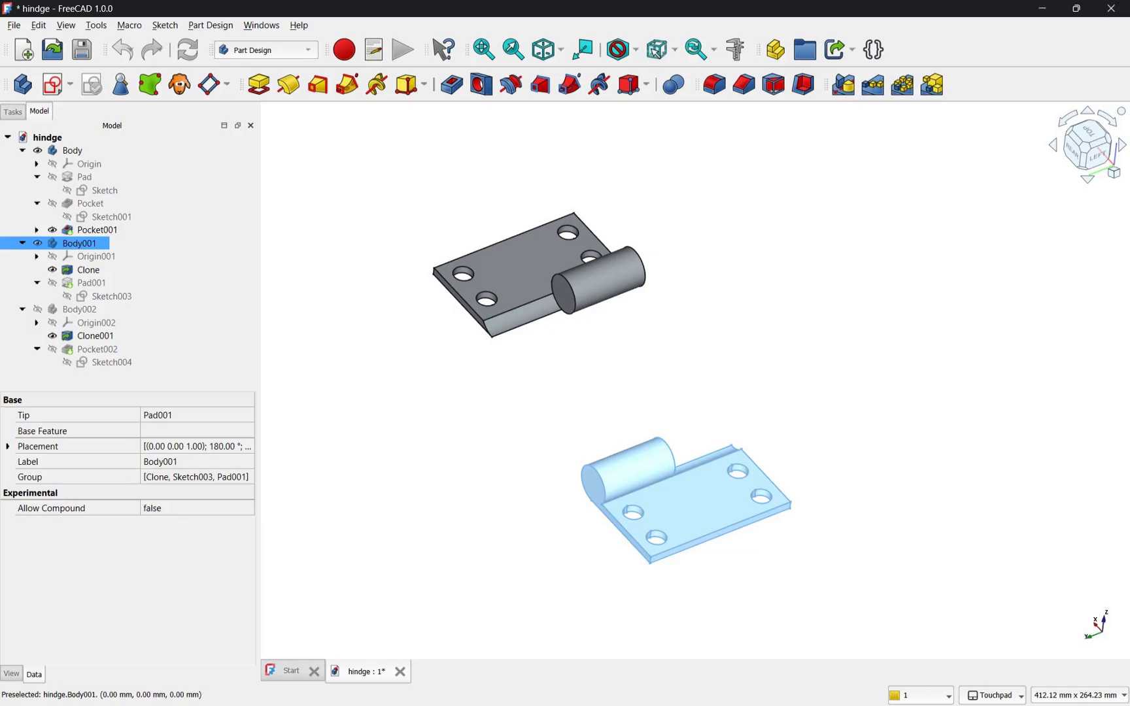
{"action": "left_click", "coordinate": [79, 309]}
{"action": "key", "text": "space"}
{"action": "left_click", "coordinate": [91, 282]}
{"action": "key", "text": "space"}
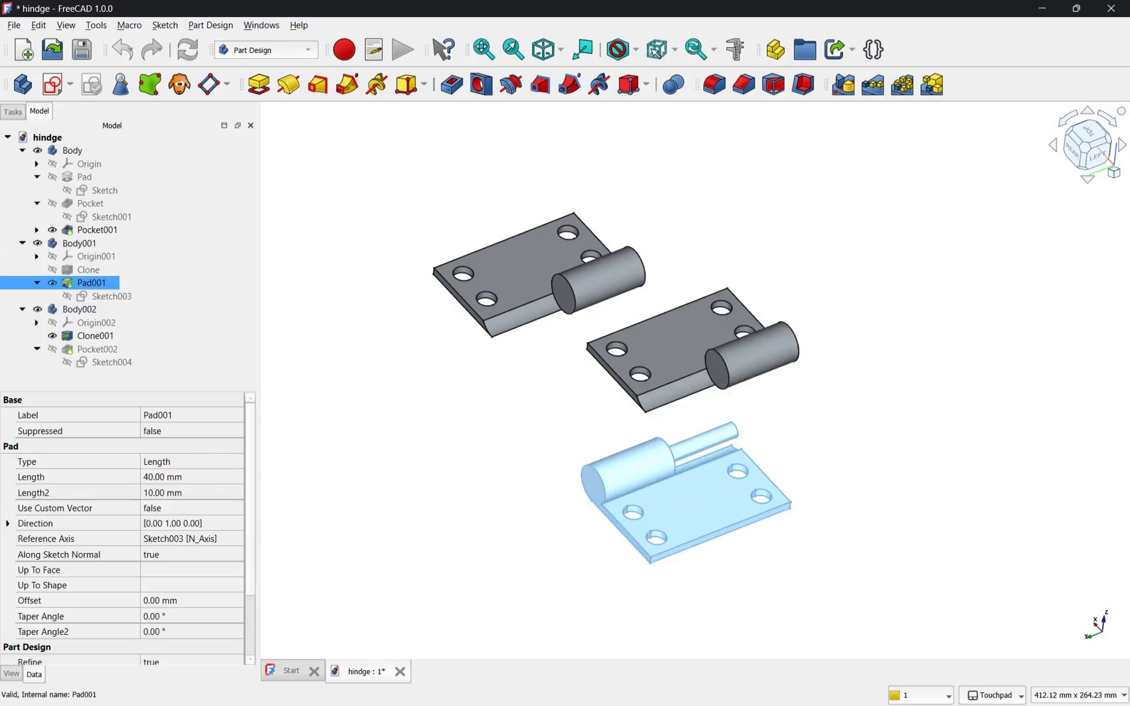
{"action": "left_click", "coordinate": [97, 348]}
{"action": "key", "text": "space"}
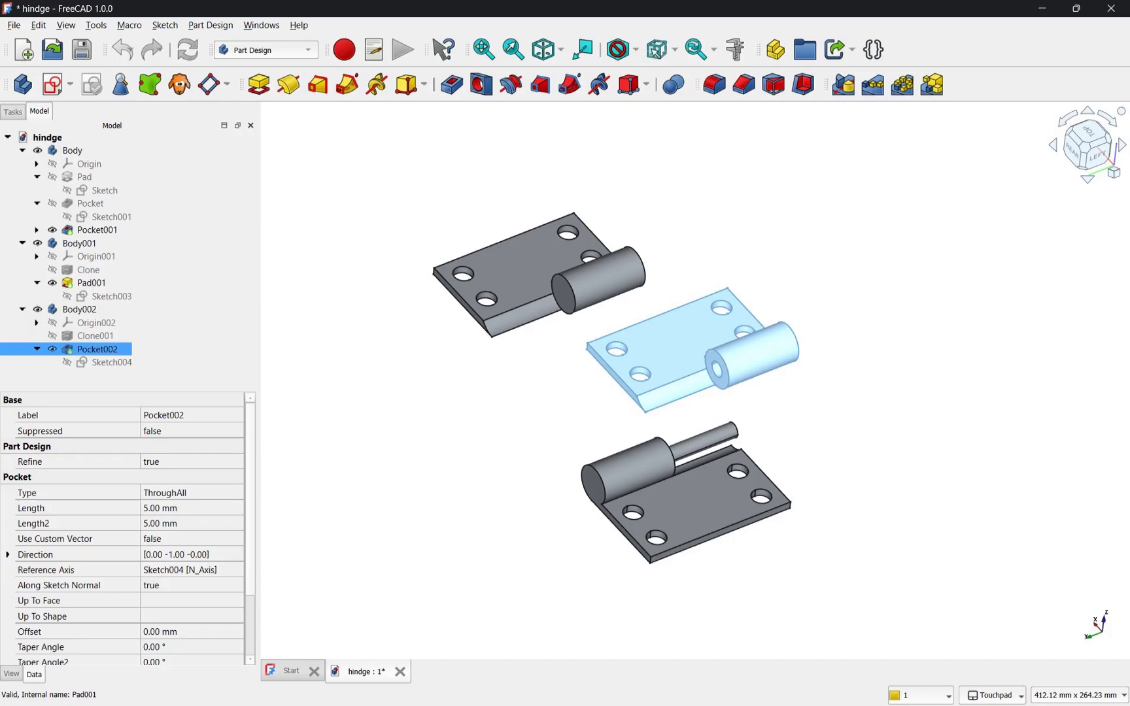
- Show and edit Sketch002 under Pocket001, setting its circle's diameter to 30 mm
{"action": "left_click", "coordinate": [96, 230]}
{"action": "left_click", "coordinate": [37, 229]}
{"action": "left_click", "coordinate": [70, 246]}
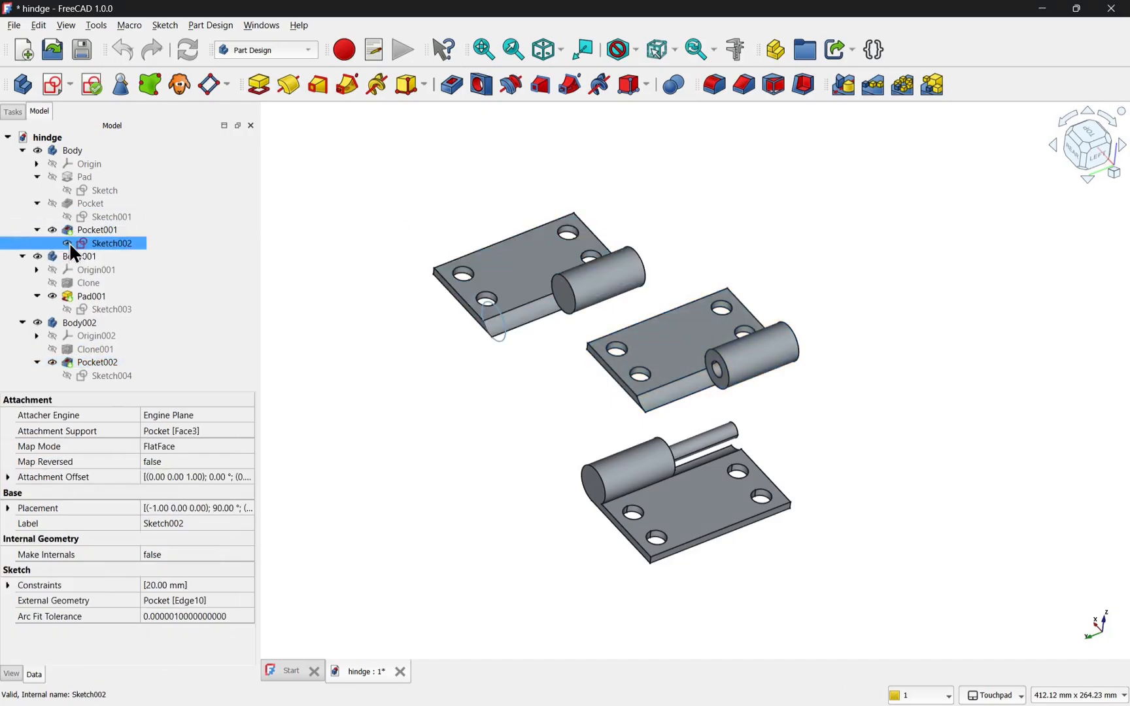
{"action": "double_click", "coordinate": [70, 245]}
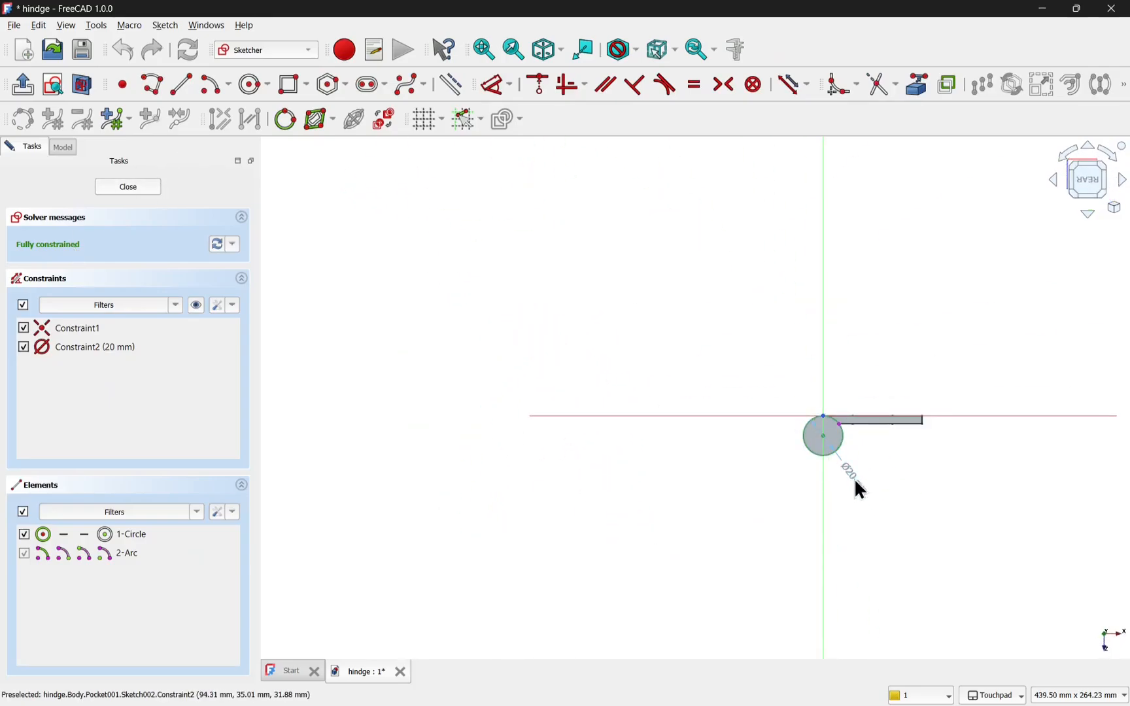
{"action": "double_click", "coordinate": [852, 475]}
{"action": "type", "text": "30"}
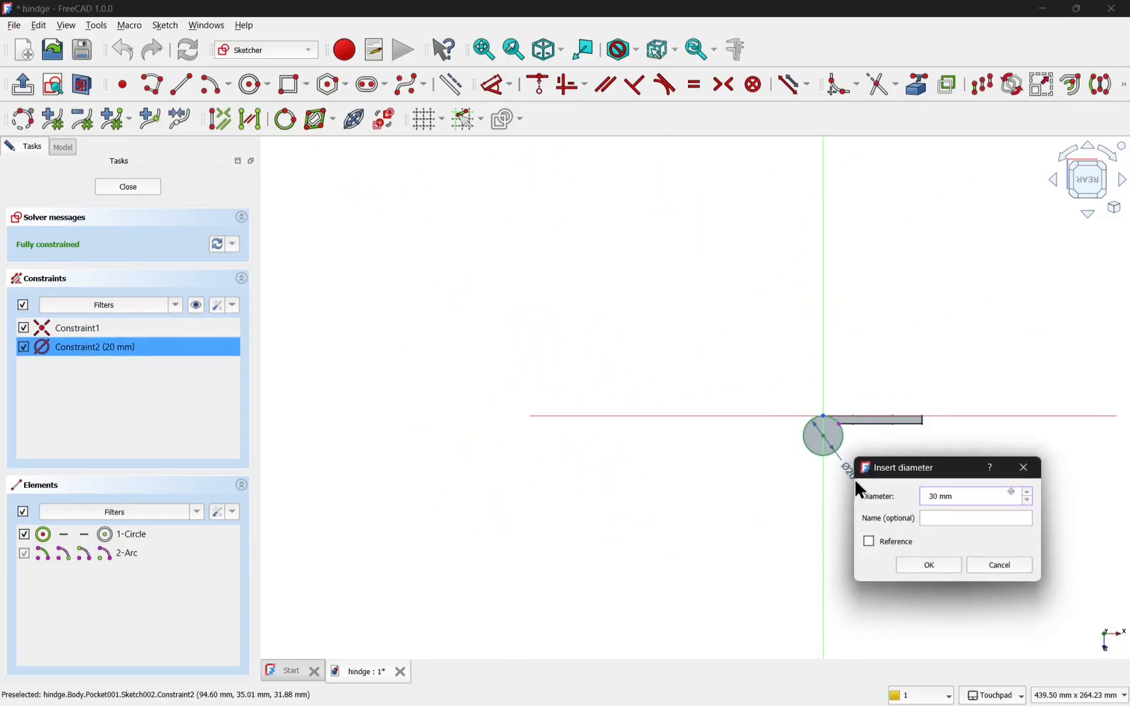
{"action": "key", "text": "Return"}
{"action": "scroll", "coordinate": [875, 436], "scroll_direction": "up", "scroll_amount": 3}
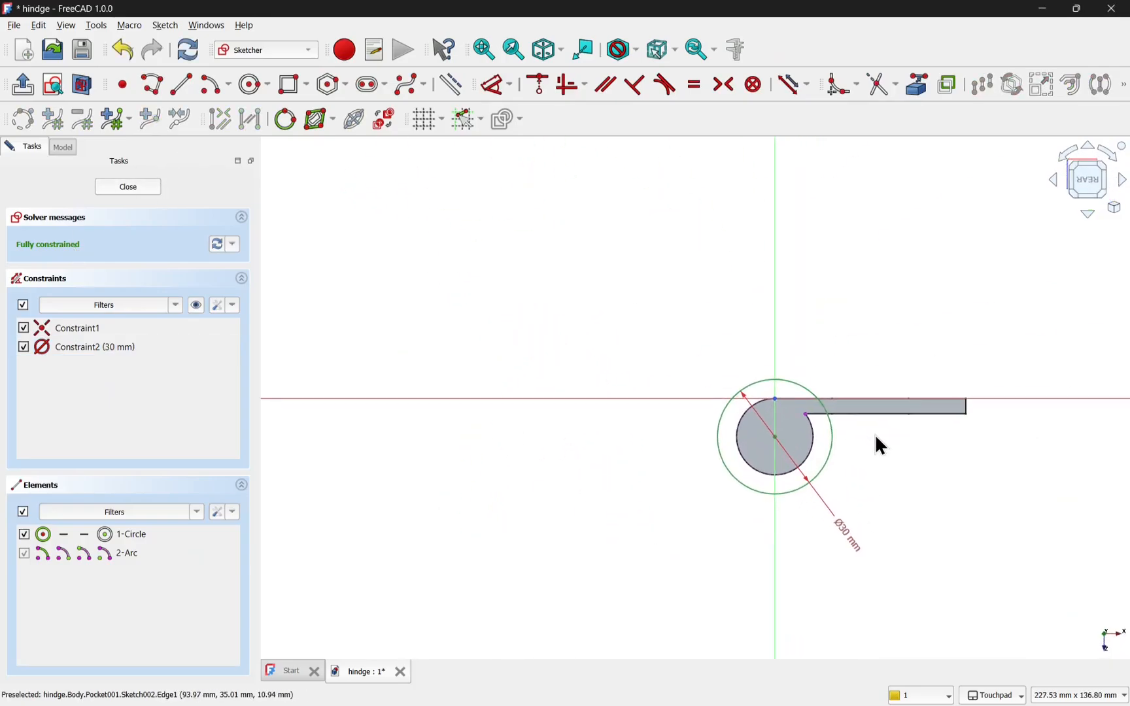
{"action": "left_click", "coordinate": [127, 188]}
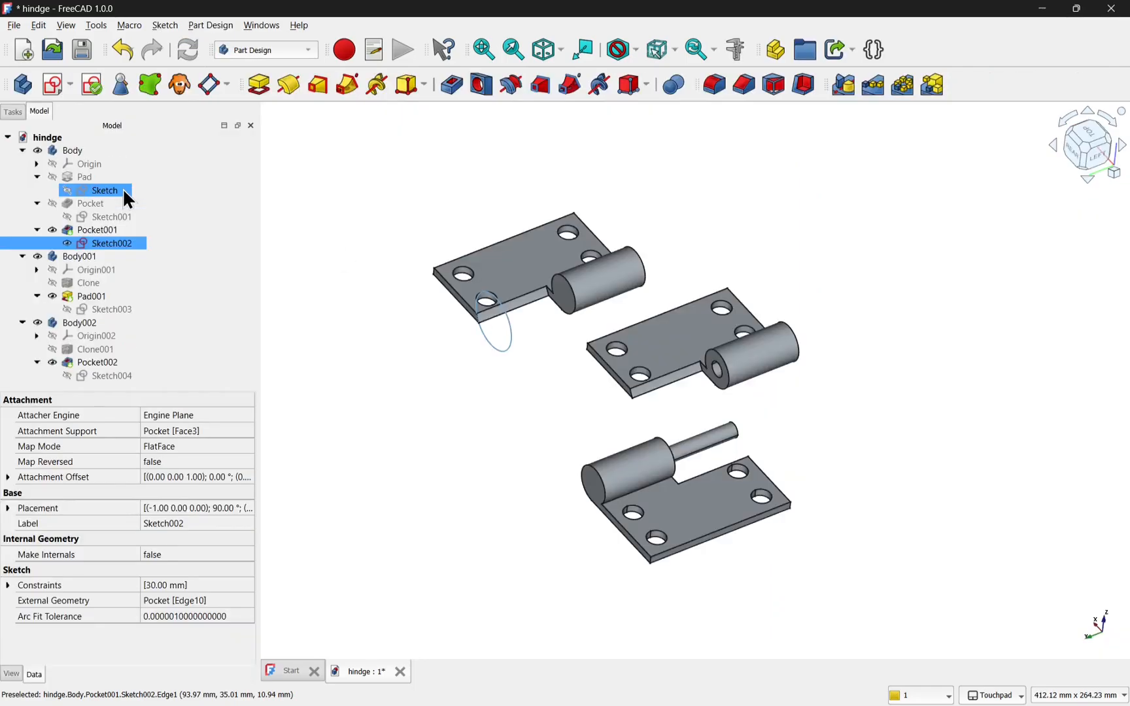
- Edit Sketch001 under Pocket, adding a larger circle by its centre in the middle of the four hinge holes
{"action": "mouse_move", "coordinate": [580, 446]}
{"action": "left_mouse_down", "text": "shift"}
{"action": "mouse_move", "coordinate": [719, 436]}
{"action": "mouse_move", "coordinate": [766, 361]}
{"action": "mouse_move", "coordinate": [588, 488]}
{"action": "mouse_move", "coordinate": [576, 481]}
{"action": "left_mouse_up", "text": "shift"}
{"action": "left_click", "coordinate": [97, 217]}
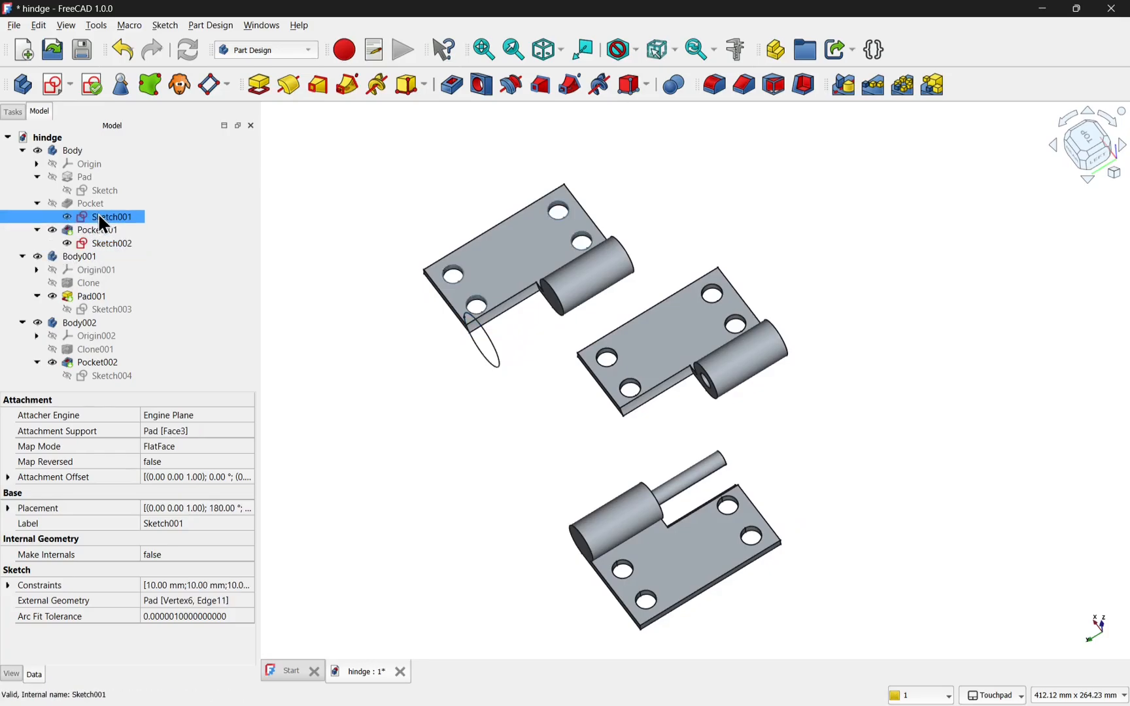
{"action": "double_click", "coordinate": [102, 218]}
{"action": "left_click", "coordinate": [252, 85]}
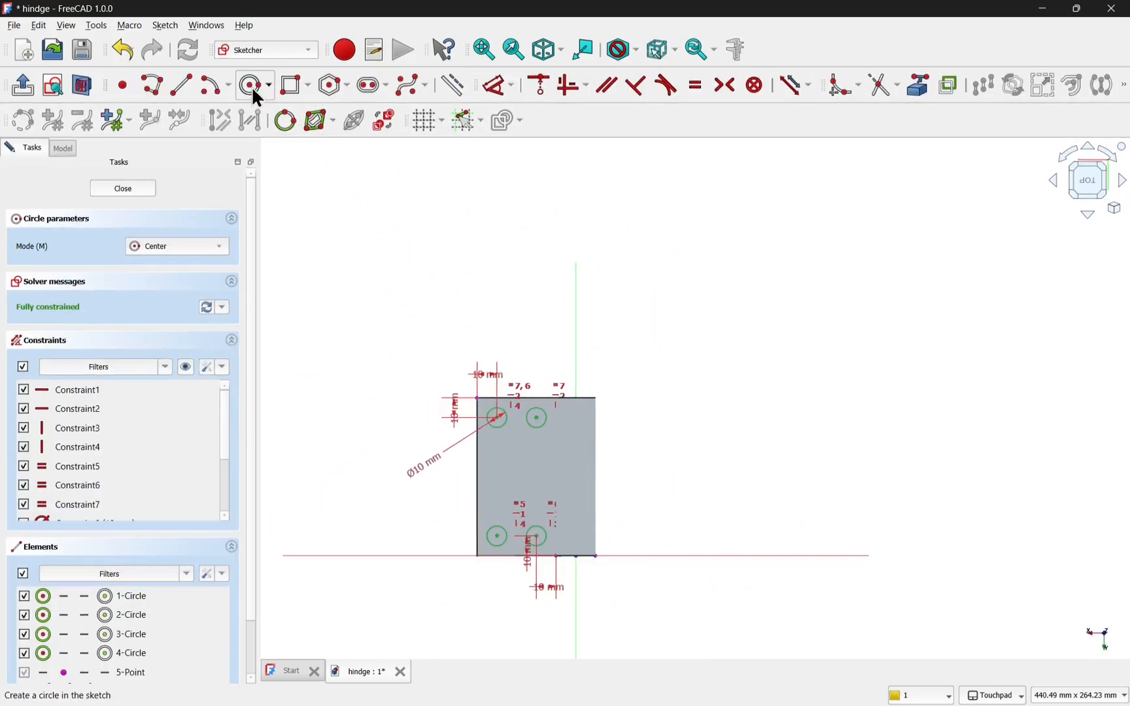
{"action": "left_click", "coordinate": [518, 475]}
{"action": "left_click", "coordinate": [530, 487]}
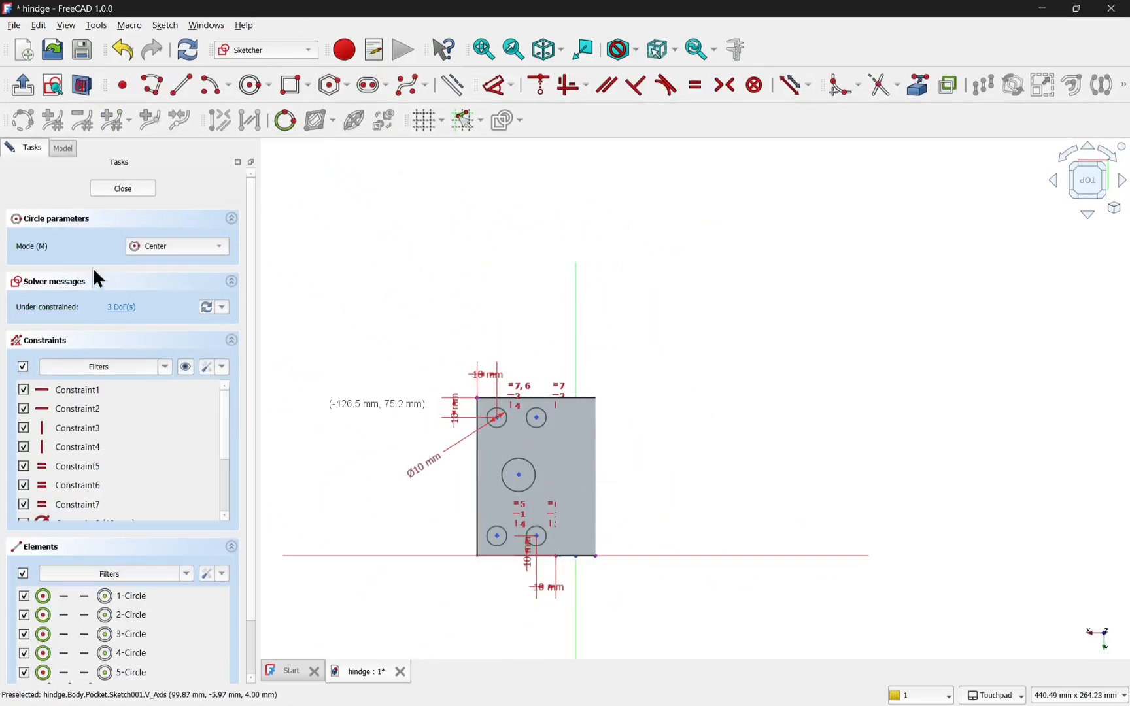
{"action": "left_click", "coordinate": [124, 189]}
- Hide Sketch002 under Pocket001
{"action": "mouse_move", "coordinate": [495, 330]}
{"action": "left_mouse_down", "text": "shift"}
{"action": "mouse_move", "coordinate": [598, 447]}
{"action": "mouse_move", "coordinate": [658, 479]}
{"action": "mouse_move", "coordinate": [630, 444]}
{"action": "mouse_move", "coordinate": [510, 361]}
{"action": "mouse_move", "coordinate": [454, 366]}
{"action": "left_mouse_up", "text": "shift"}
{"action": "key", "text": "Down"}
{"action": "key", "text": "Down"}
{"action": "key", "text": "space"}
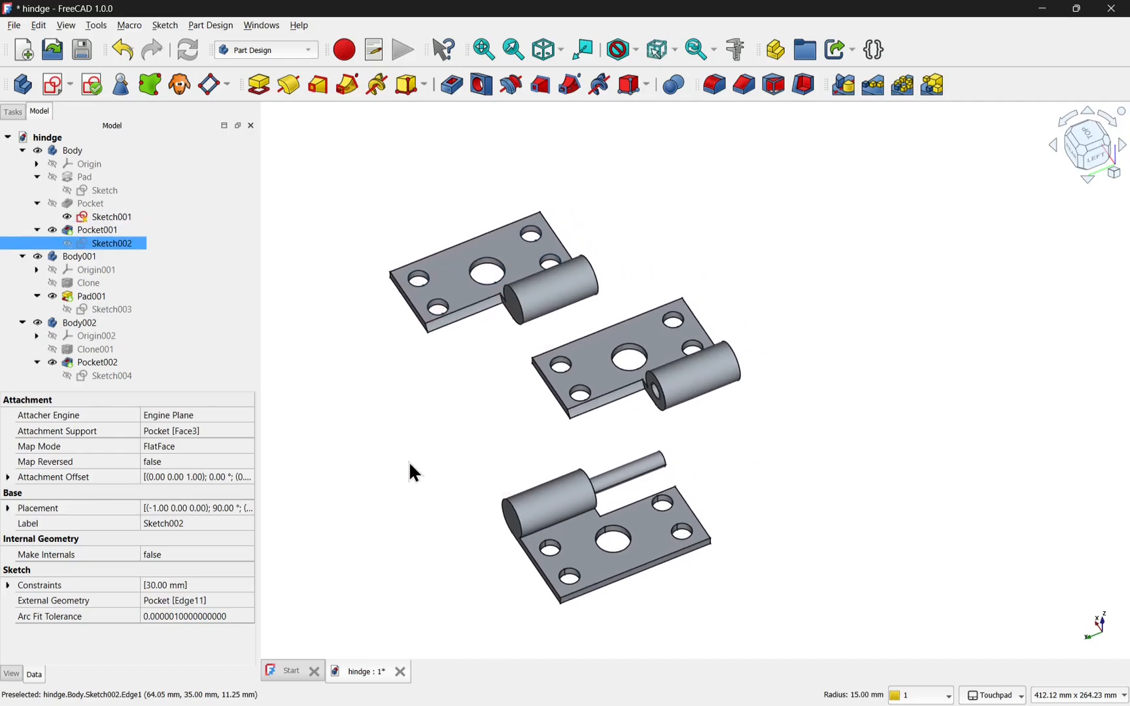